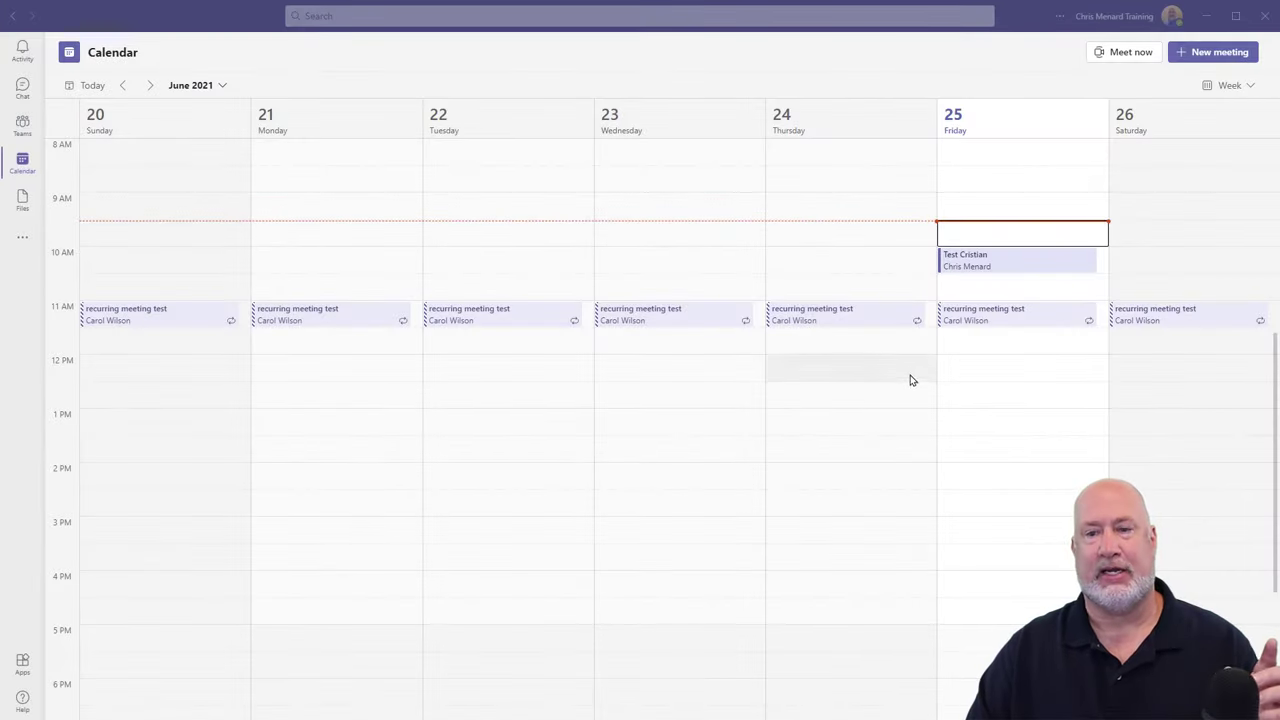
# Step: Open Friday, June 25's 10:00 AM meeting and view its transcript from the meeting chat
pyautogui.moveTo(990, 271)
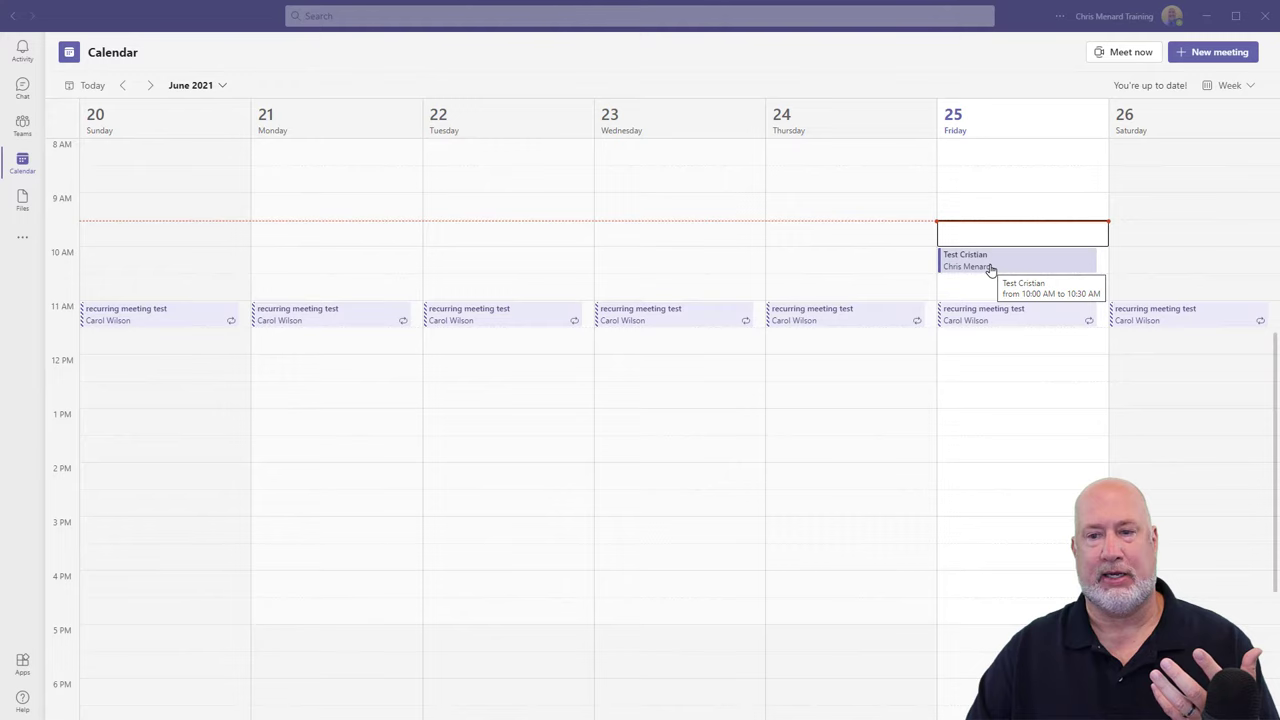
pyautogui.click(990, 270)
pyautogui.doubleClick(990, 270)
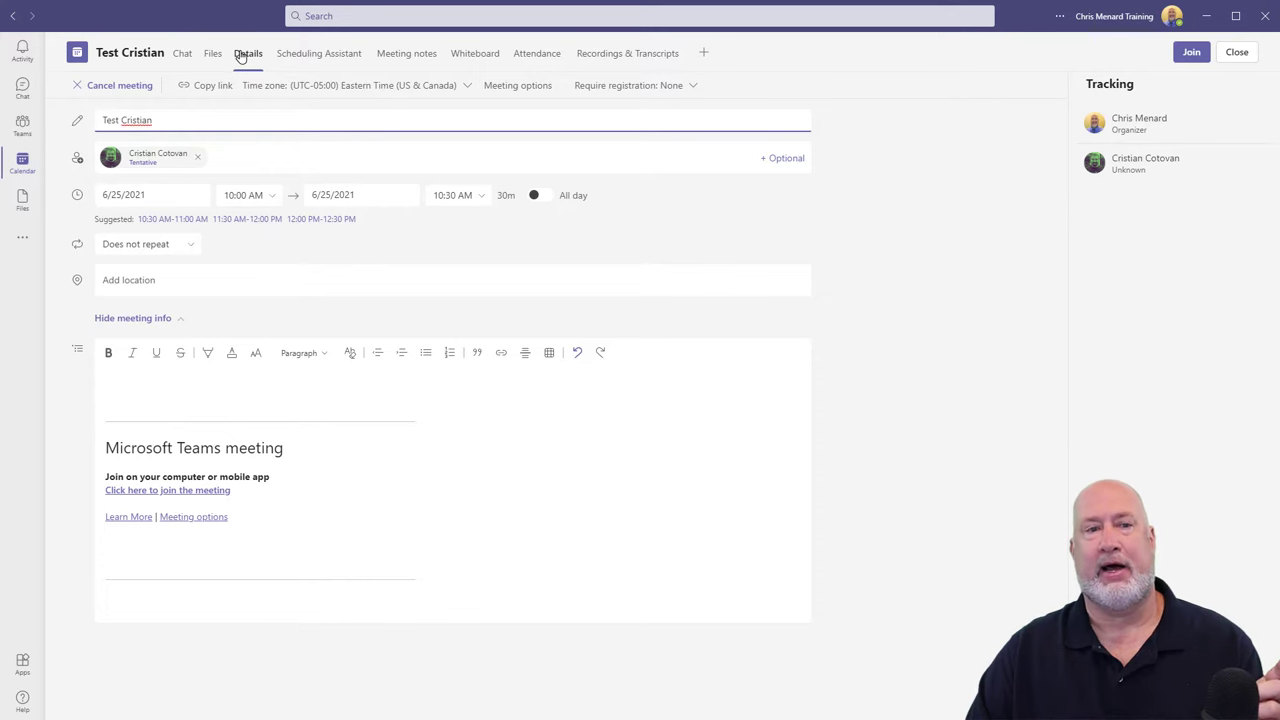
pyautogui.click(182, 56)
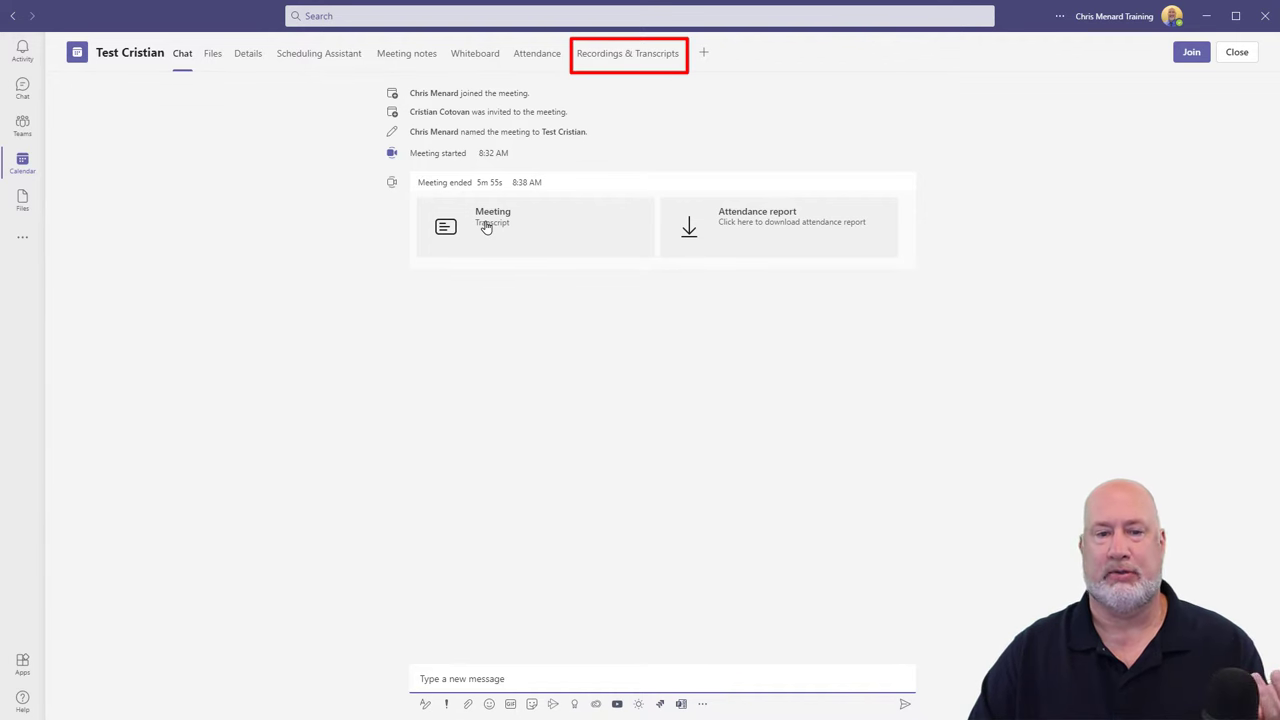
pyautogui.click(486, 227)
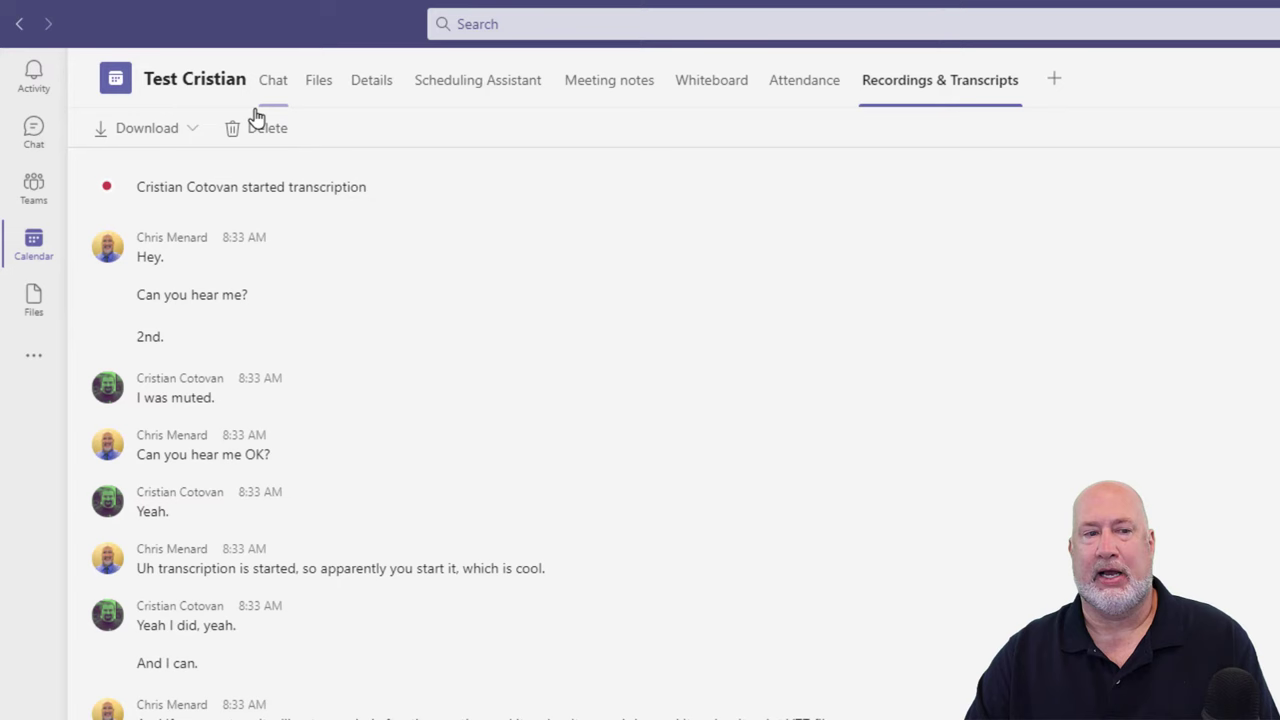
# Step: Check the transcript's download formats and the meeting's attendance report, closing the meeting when done
pyautogui.click(192, 139)
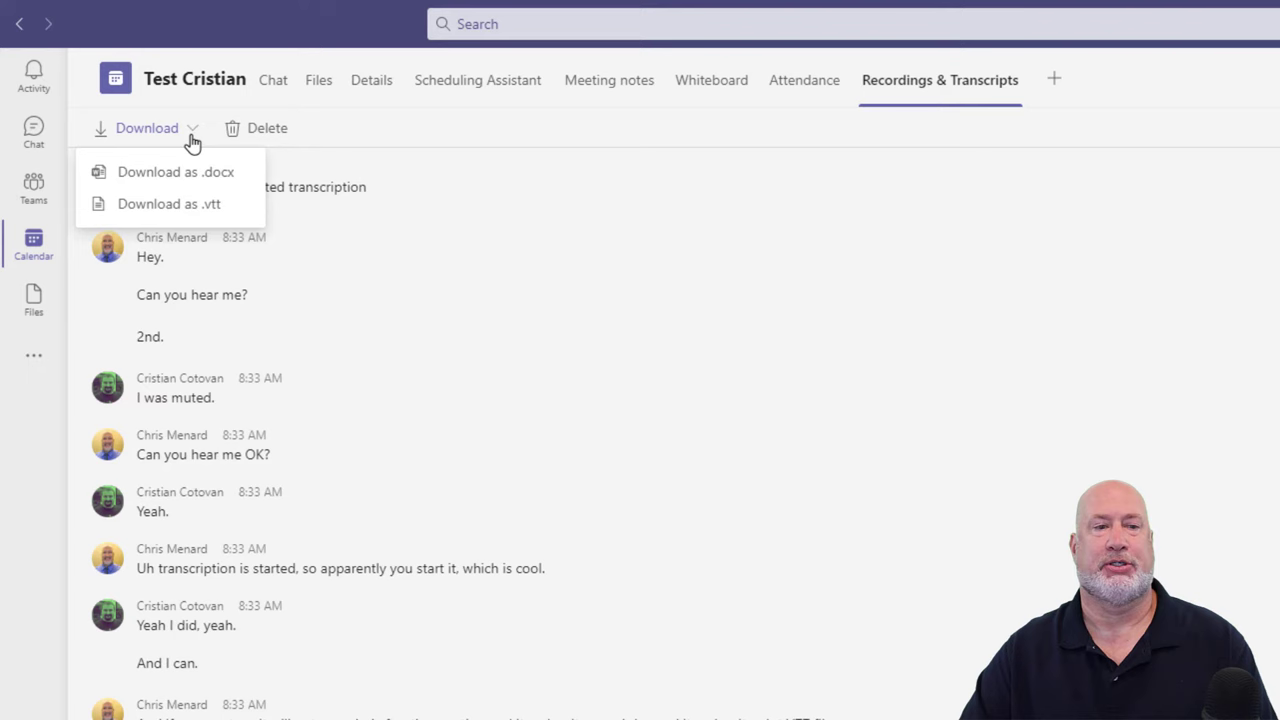
pyautogui.click(540, 208)
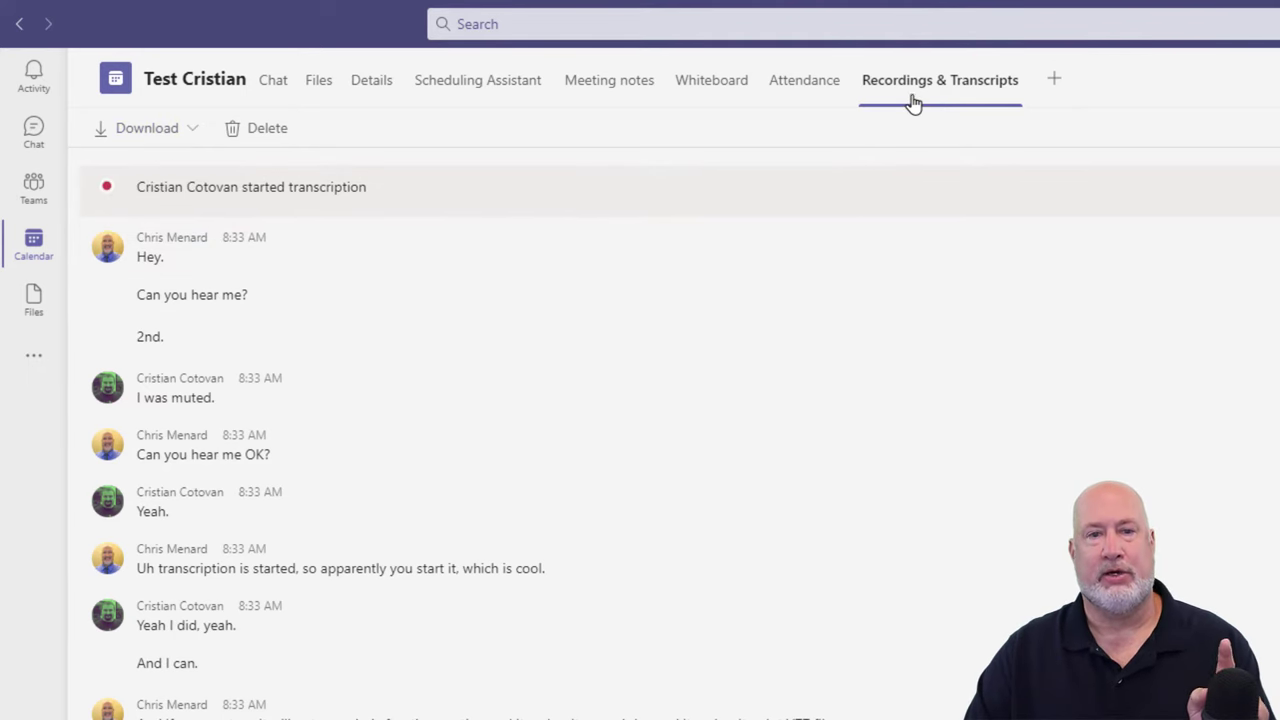
pyautogui.click(815, 84)
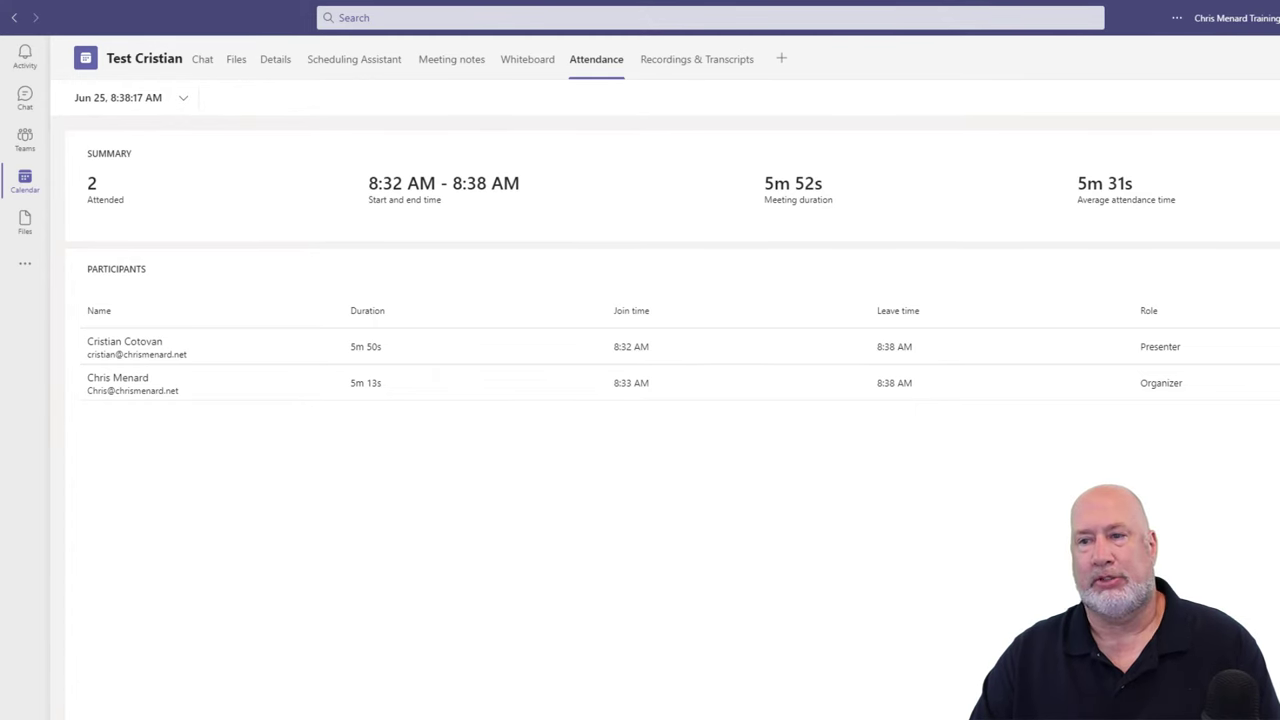
pyautogui.click(1234, 51)
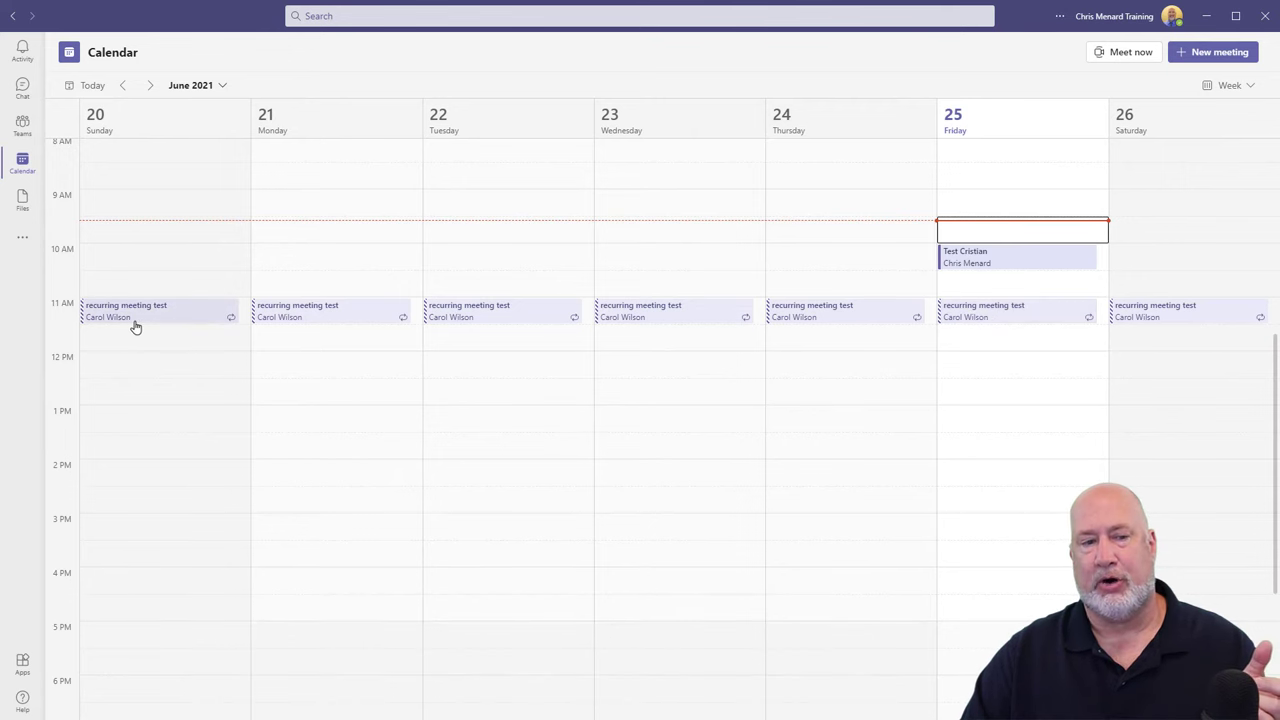
# Step: Open the June 25 occurrence of "recurring meeting test" and review its transcripts dated from 6/14/2021 to 6/25/2021
pyautogui.doubleClick(990, 317)
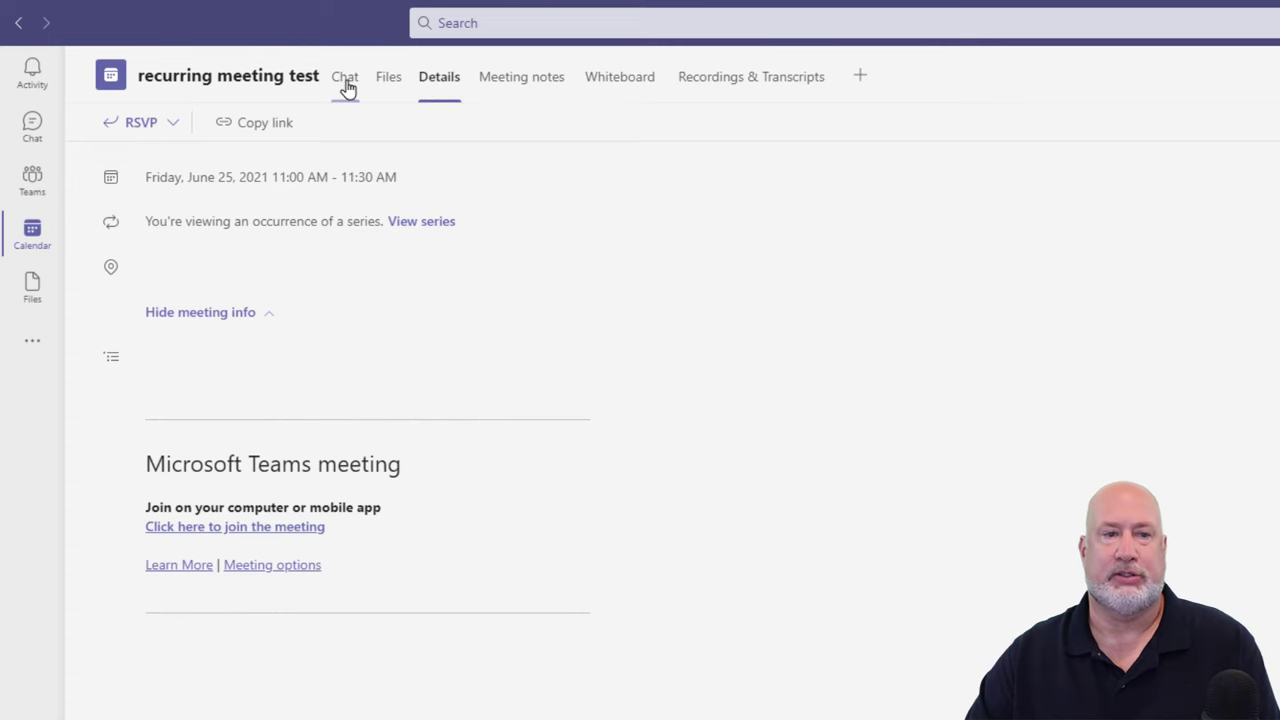
pyautogui.click(748, 93)
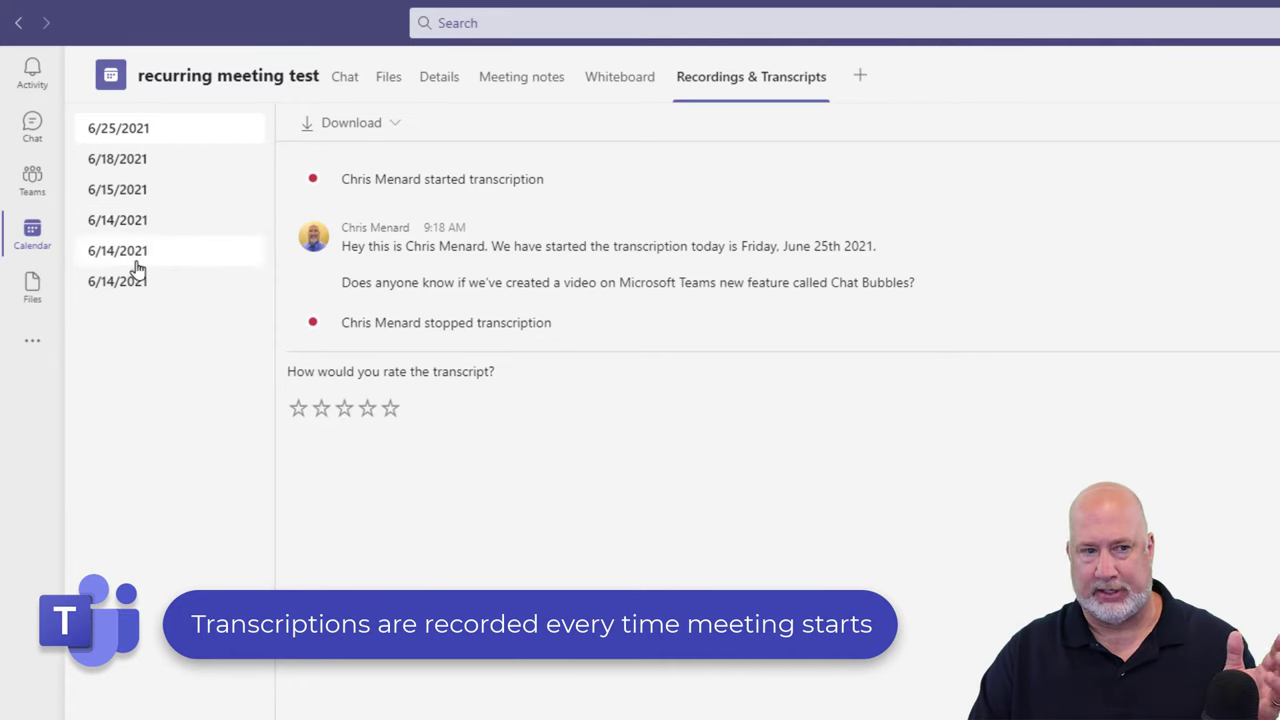
pyautogui.click(140, 282)
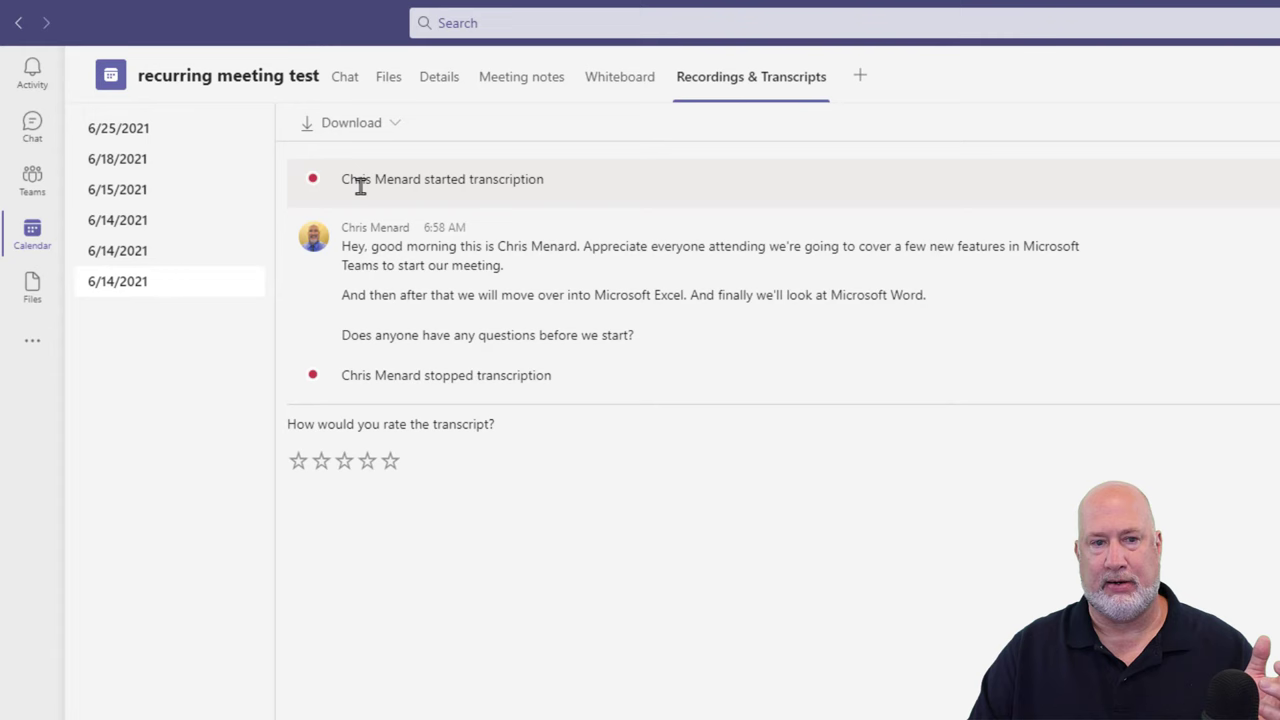
pyautogui.click(120, 255)
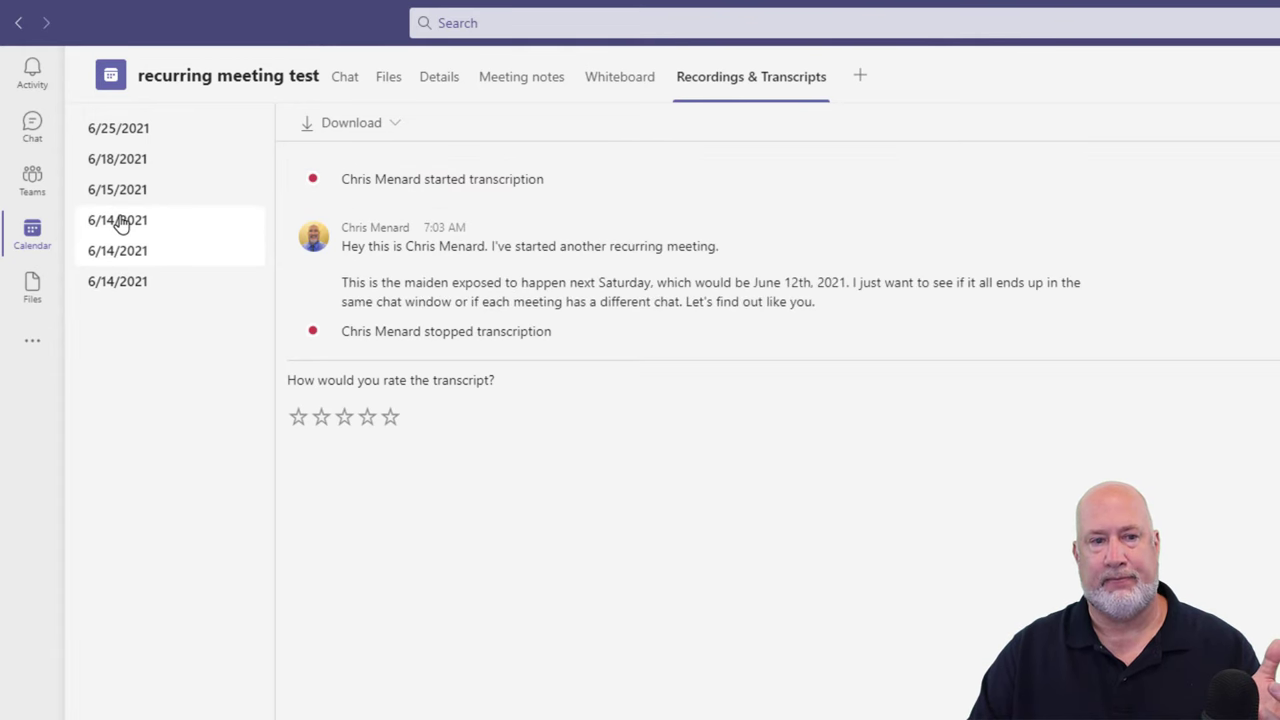
pyautogui.click(135, 218)
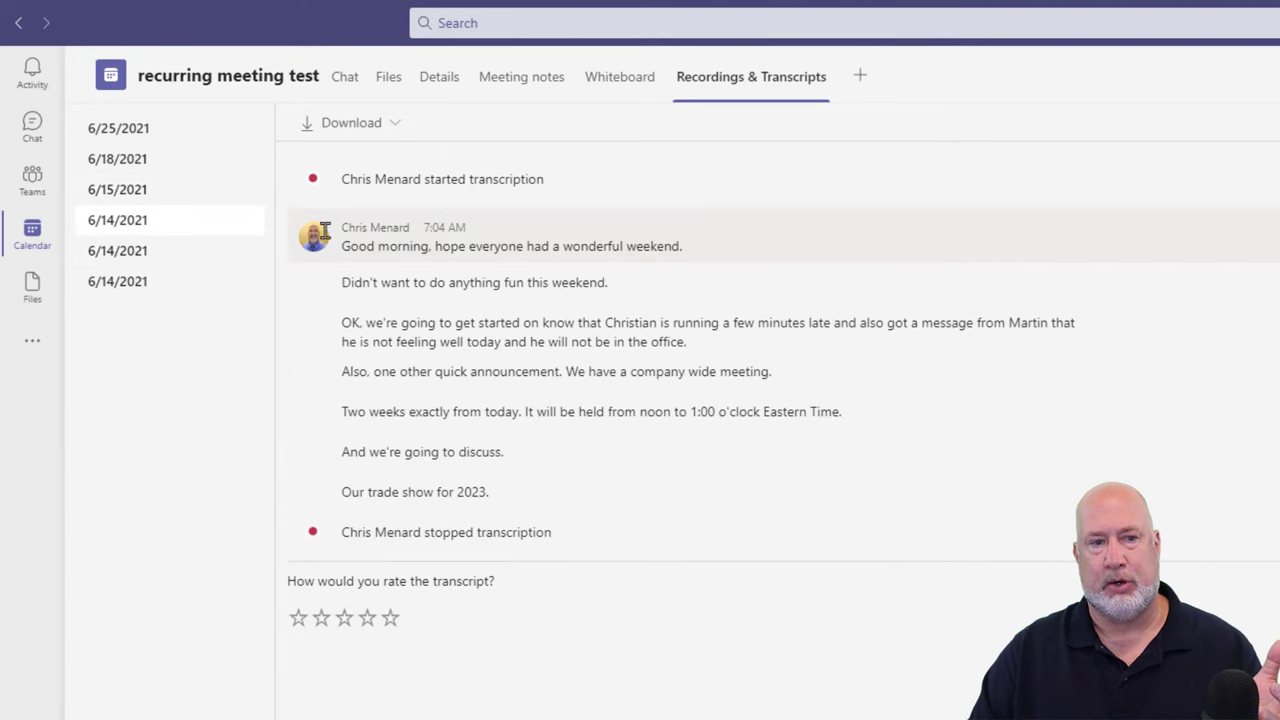
pyautogui.click(139, 200)
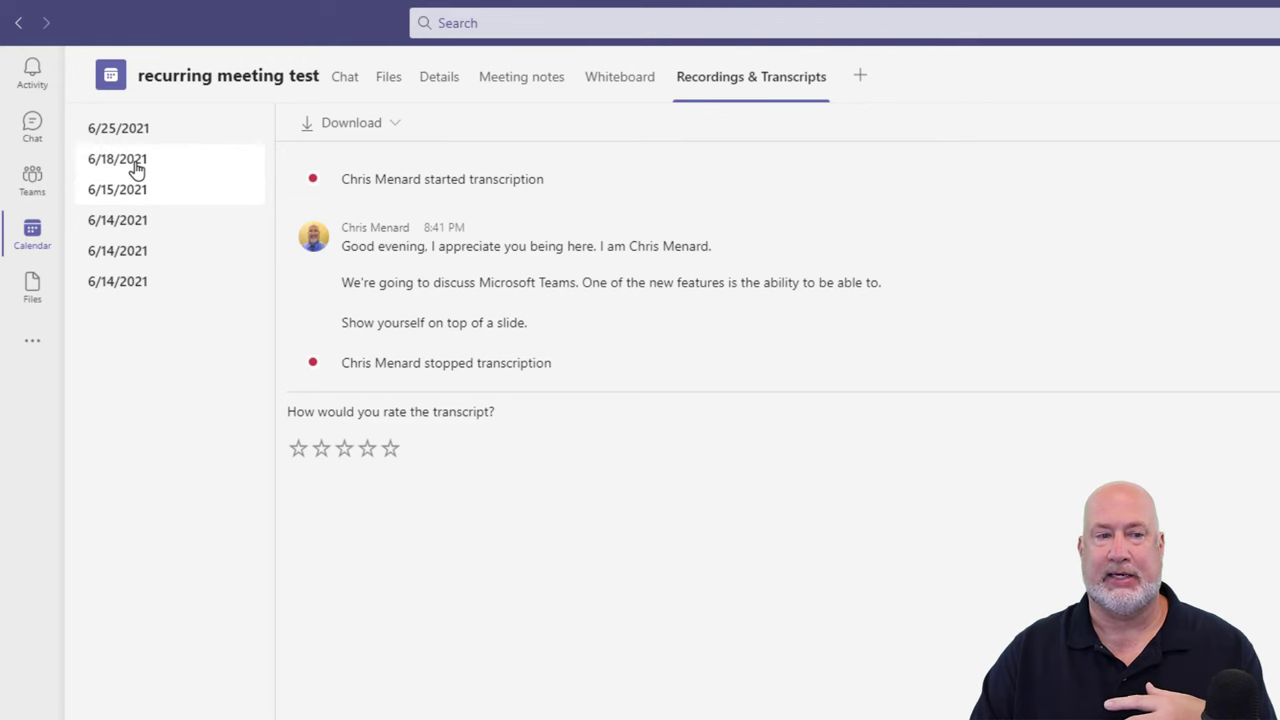
pyautogui.click(136, 166)
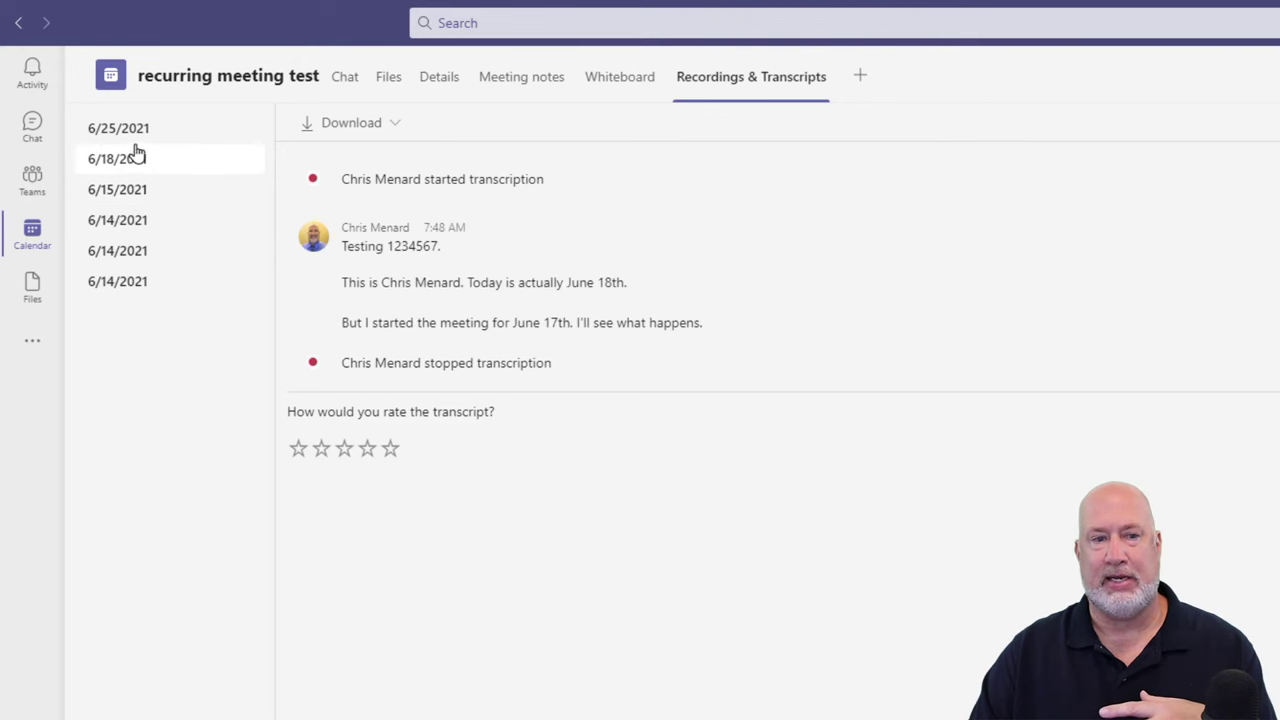
pyautogui.click(134, 134)
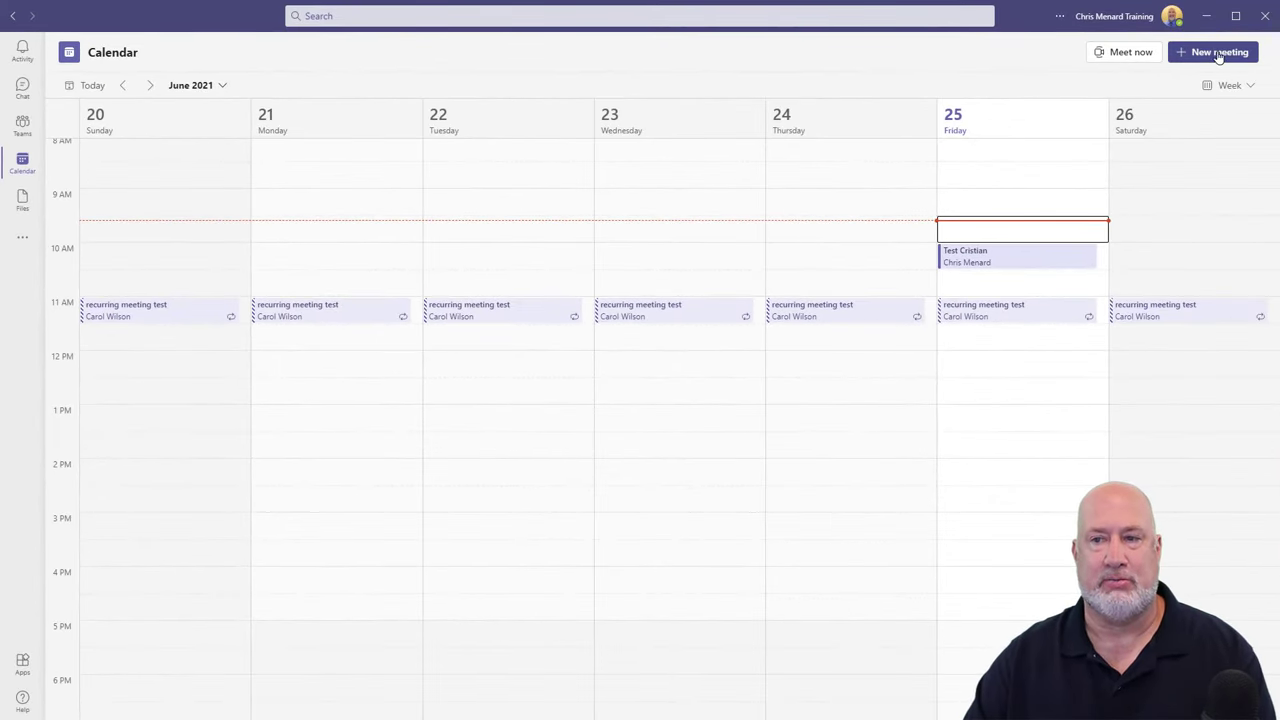
# Step: Join Friday's "recurring meeting test" with camera and computer audio, and transcribe it with the spoken language English (United States)
pyautogui.click(1006, 312)
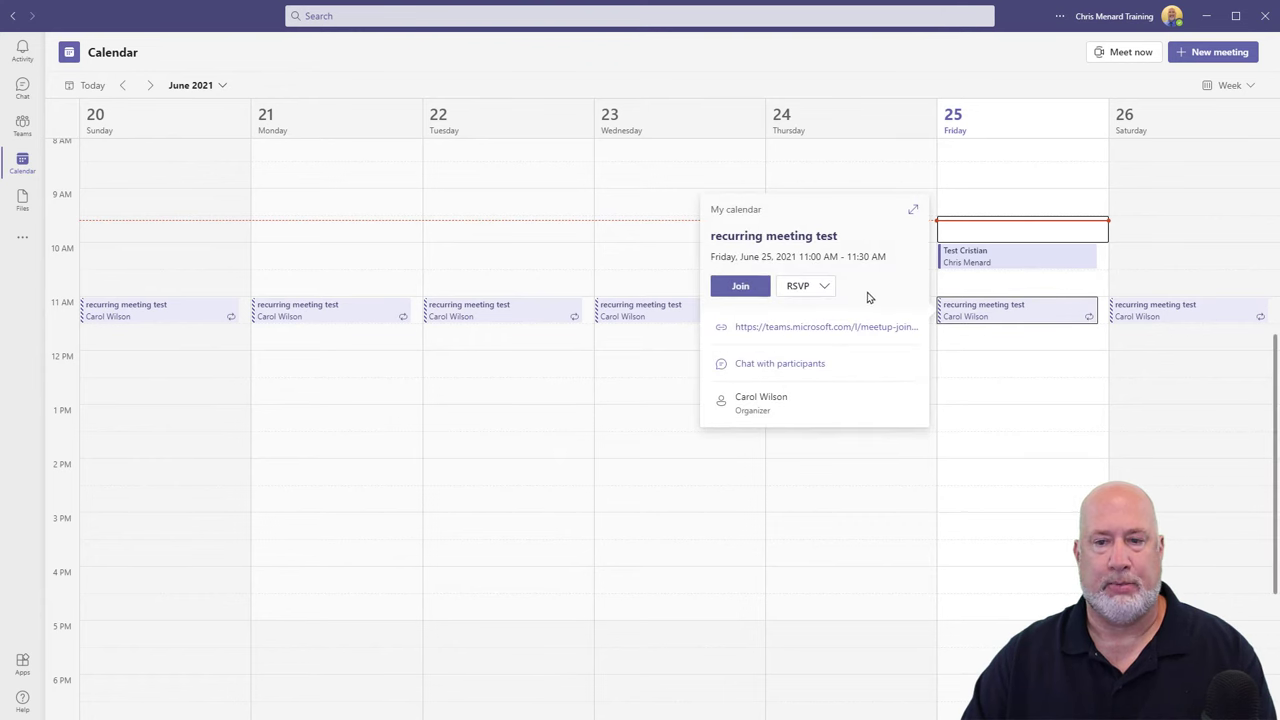
pyautogui.click(740, 287)
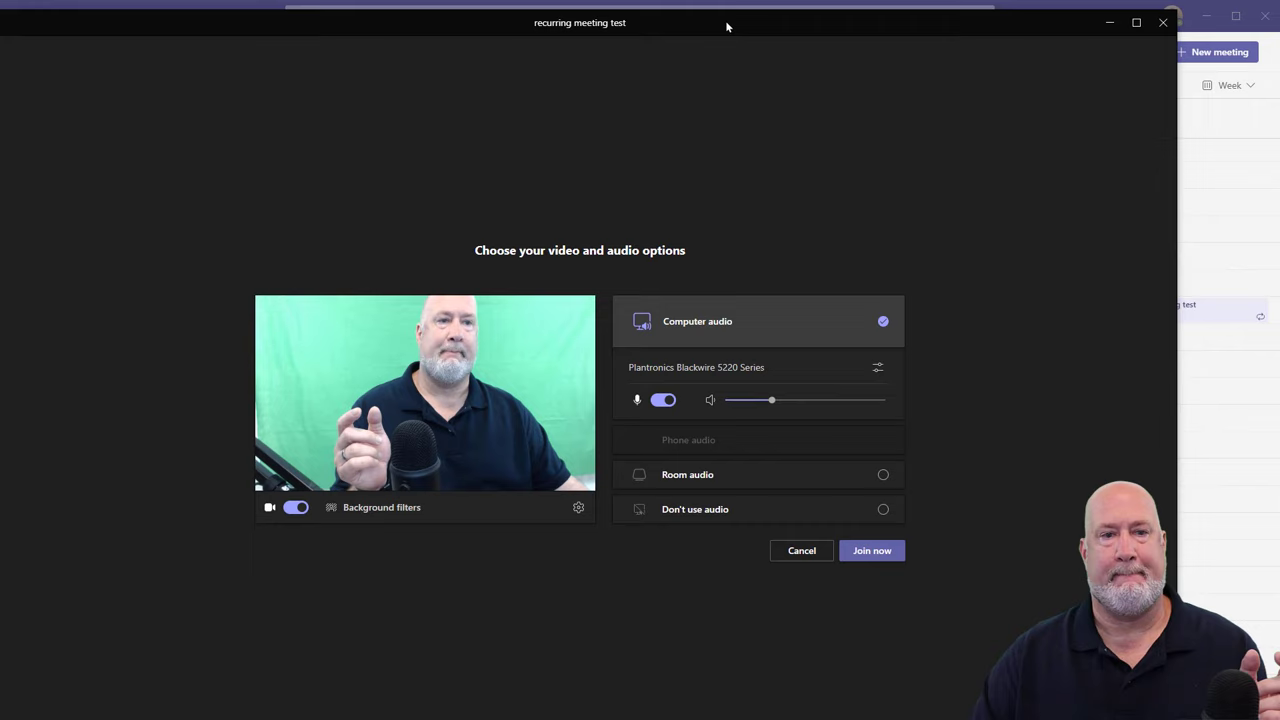
pyautogui.click(900, 539)
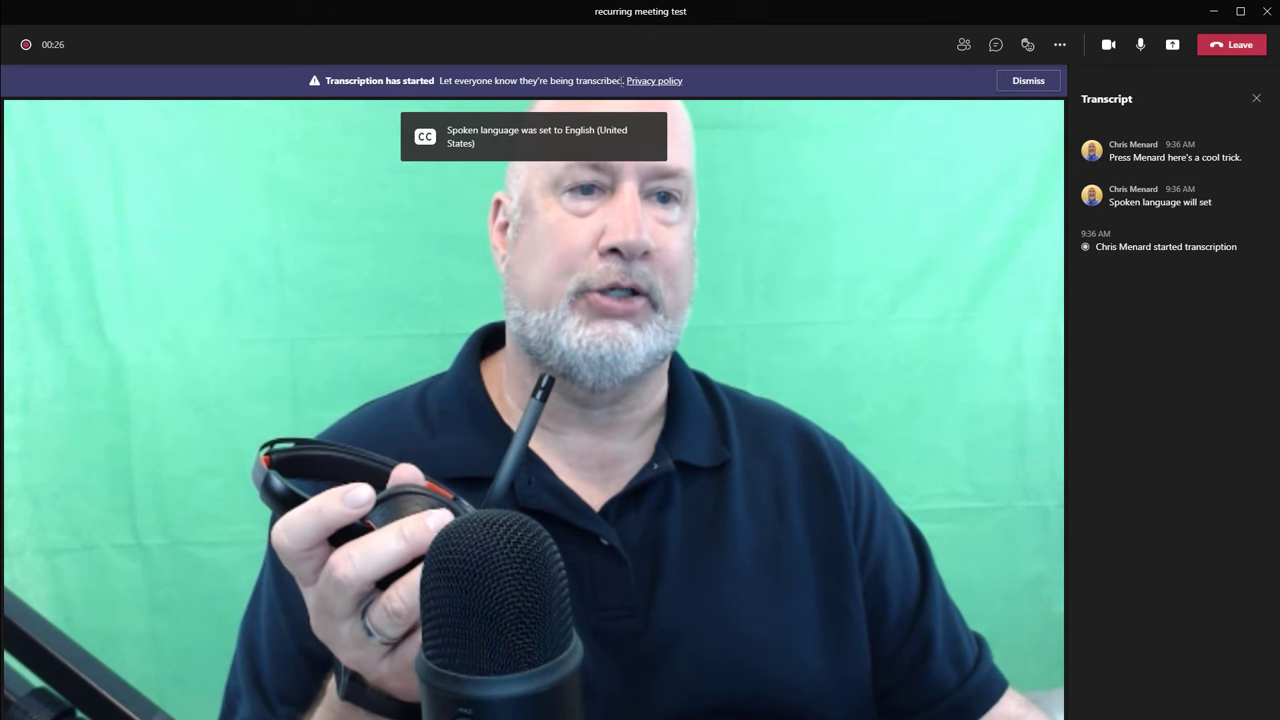
pyautogui.click(1023, 89)
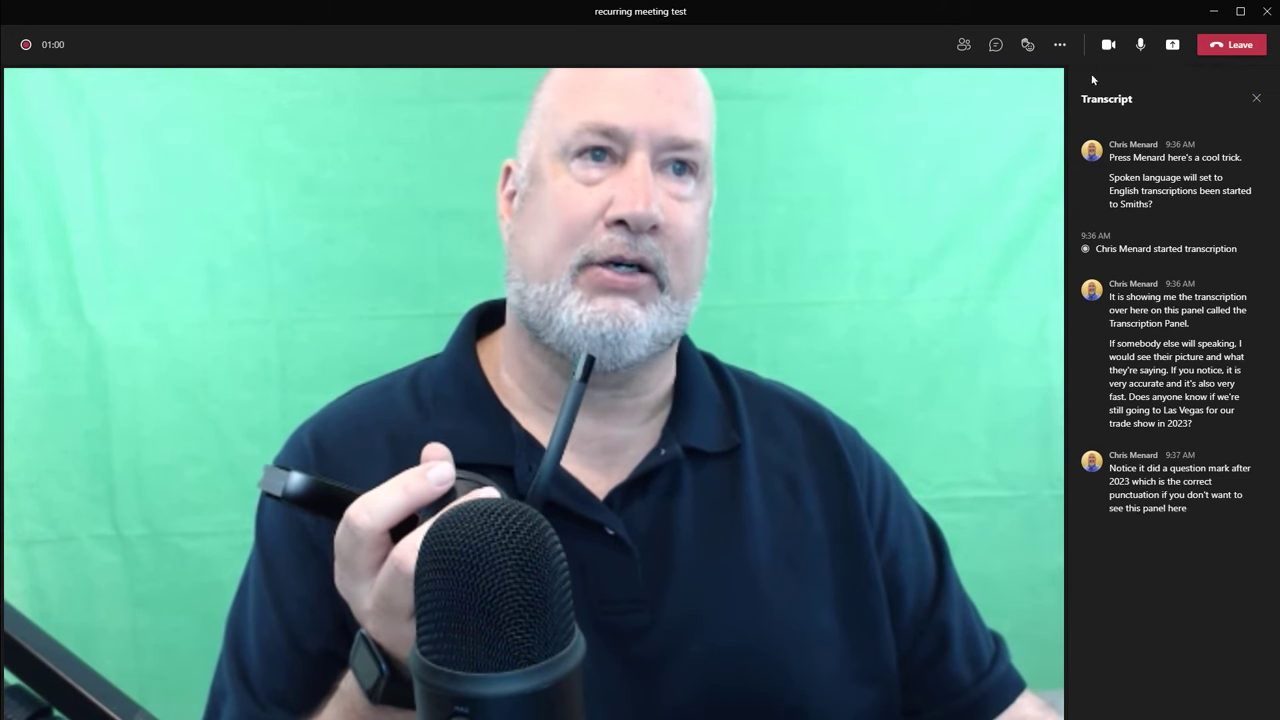
pyautogui.click(1060, 45)
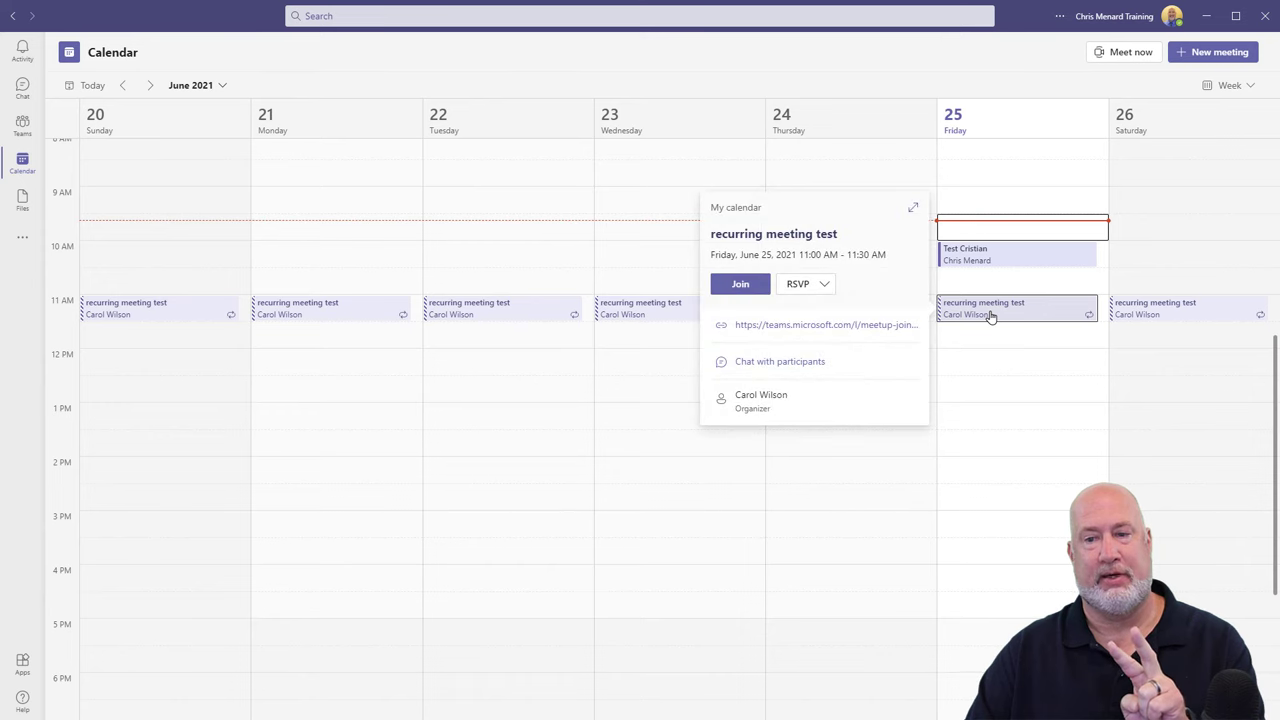
# Step: Reopen the June 25 occurrence of "recurring meeting test" and compare its two transcripts dated 6/25/2021
pyautogui.click(990, 316)
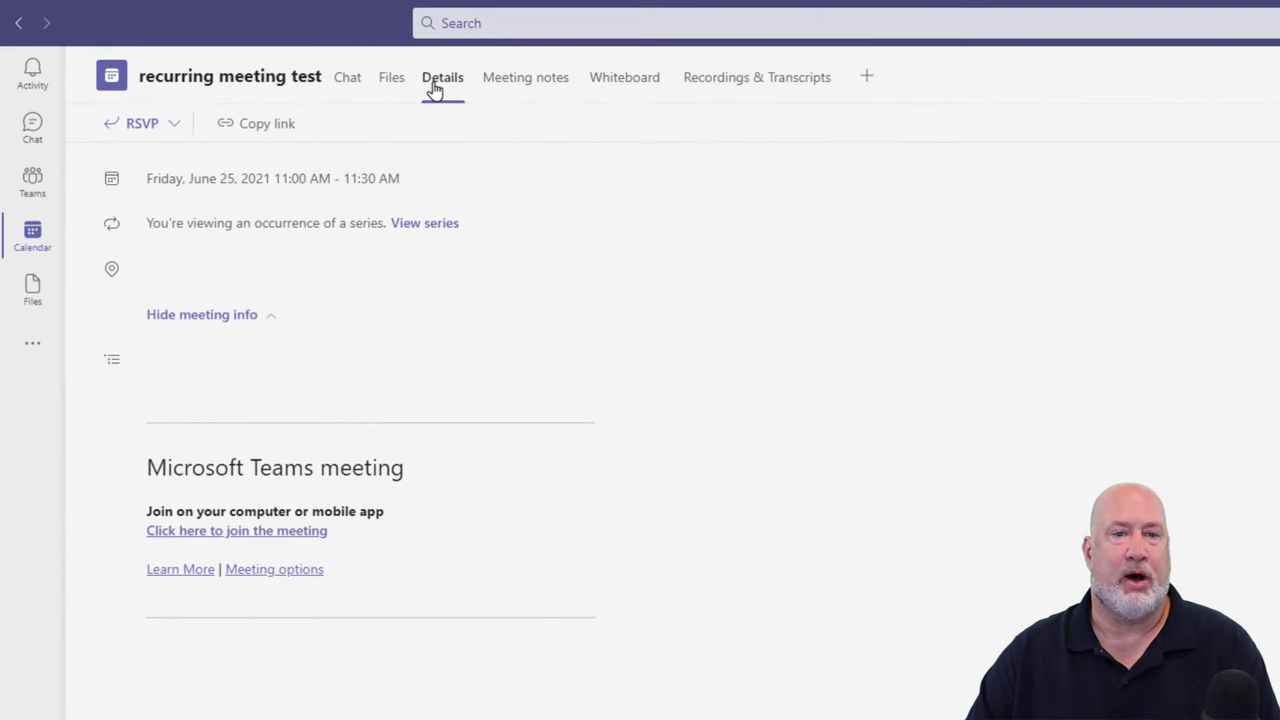
pyautogui.click(760, 93)
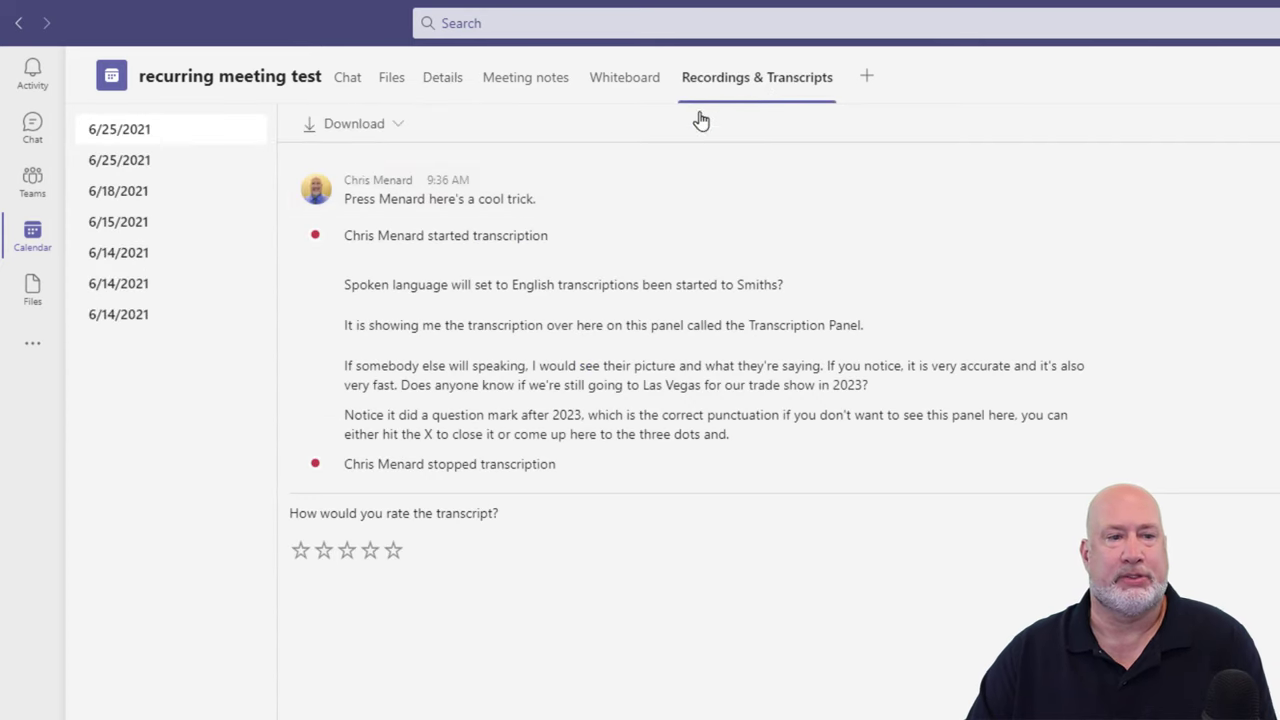
pyautogui.click(128, 172)
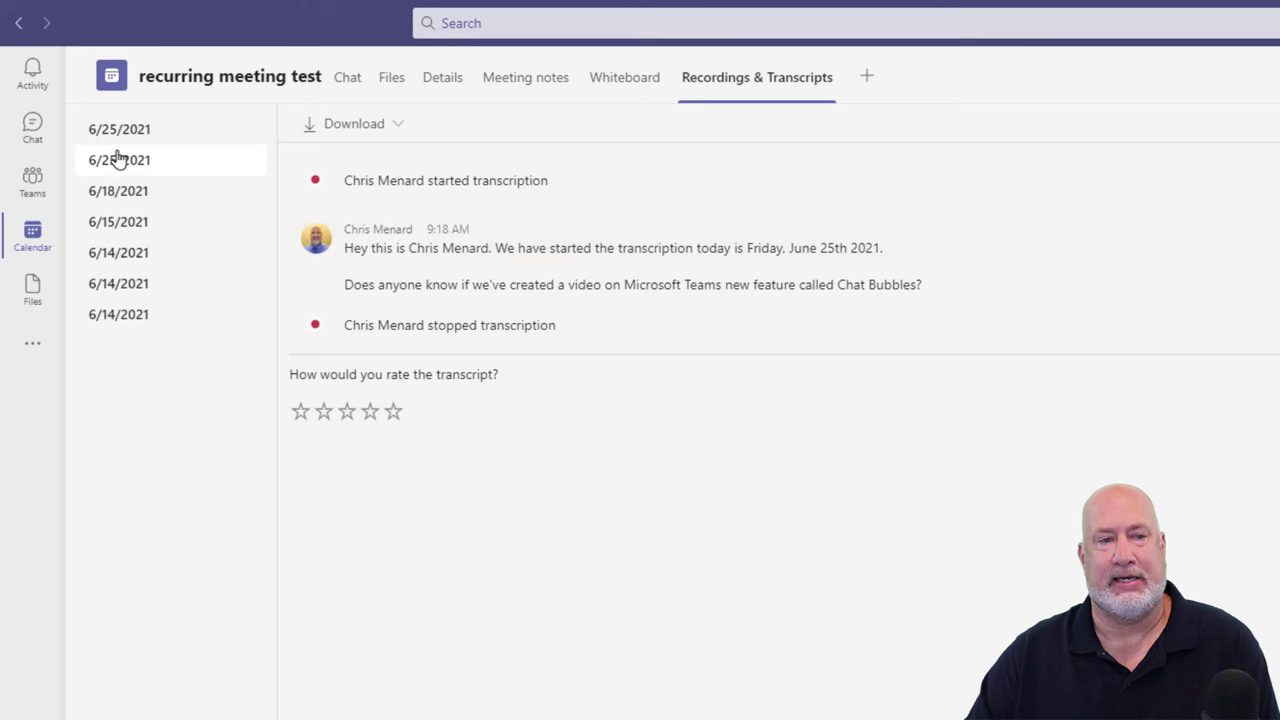
pyautogui.click(126, 136)
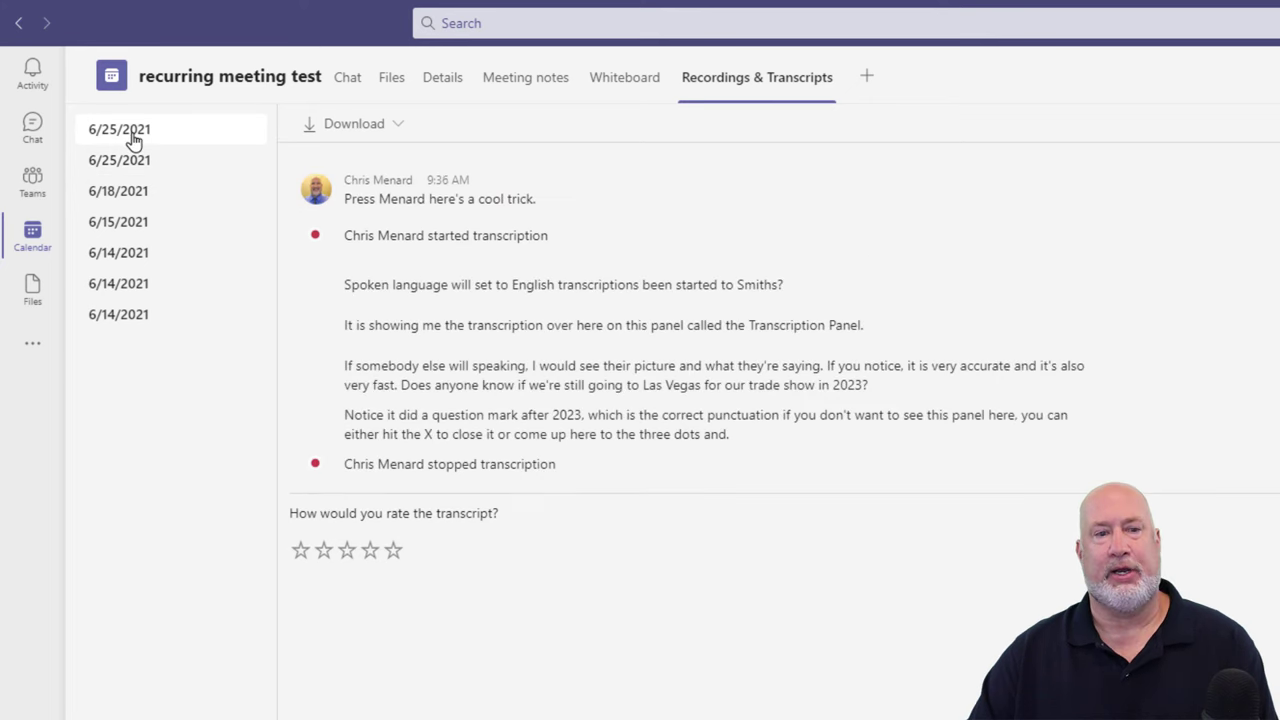
# Step: Check the download formats offered for the newest 6/25/2021 transcript and close the meeting
pyautogui.click(400, 130)
pyautogui.click(400, 130)
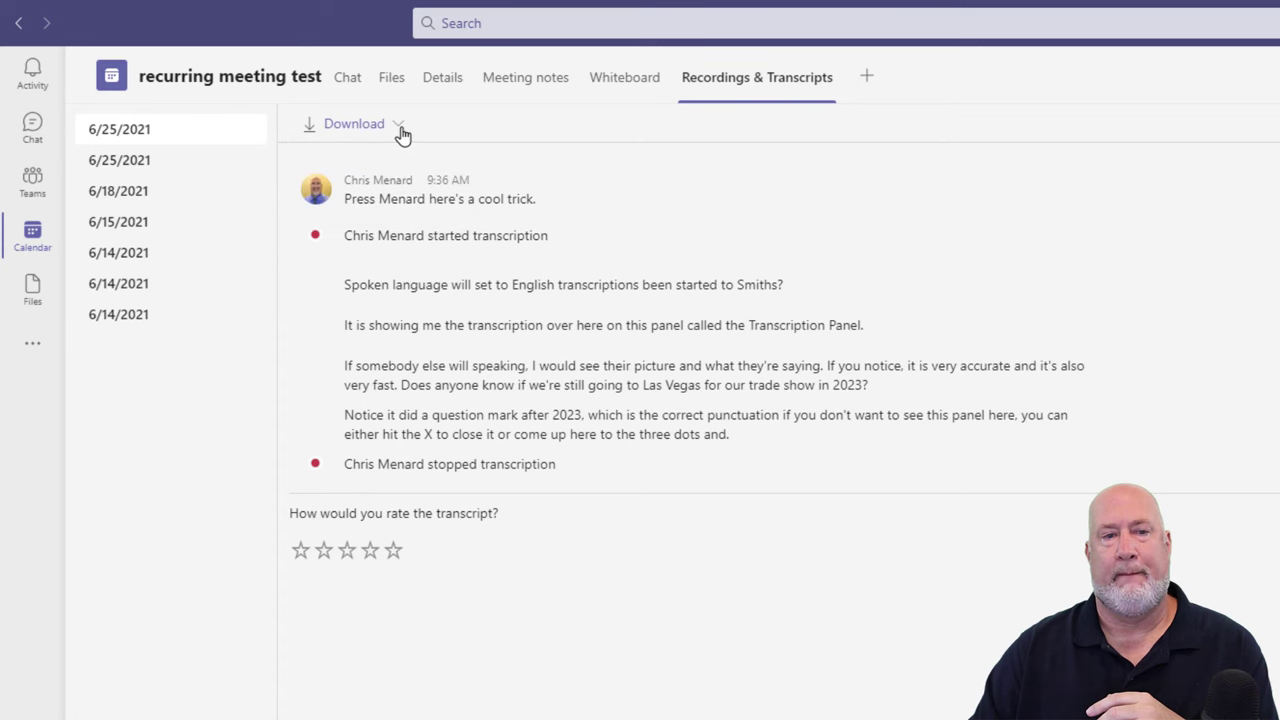
pyautogui.click(402, 135)
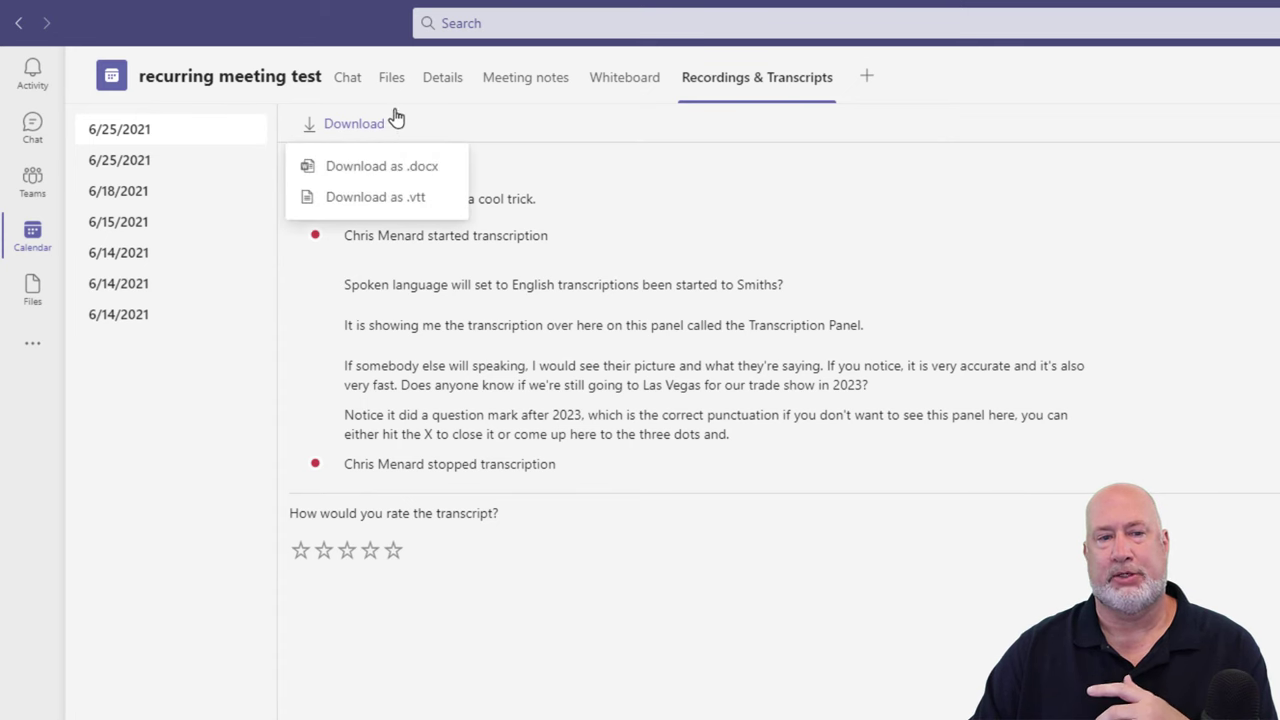
pyautogui.click(388, 127)
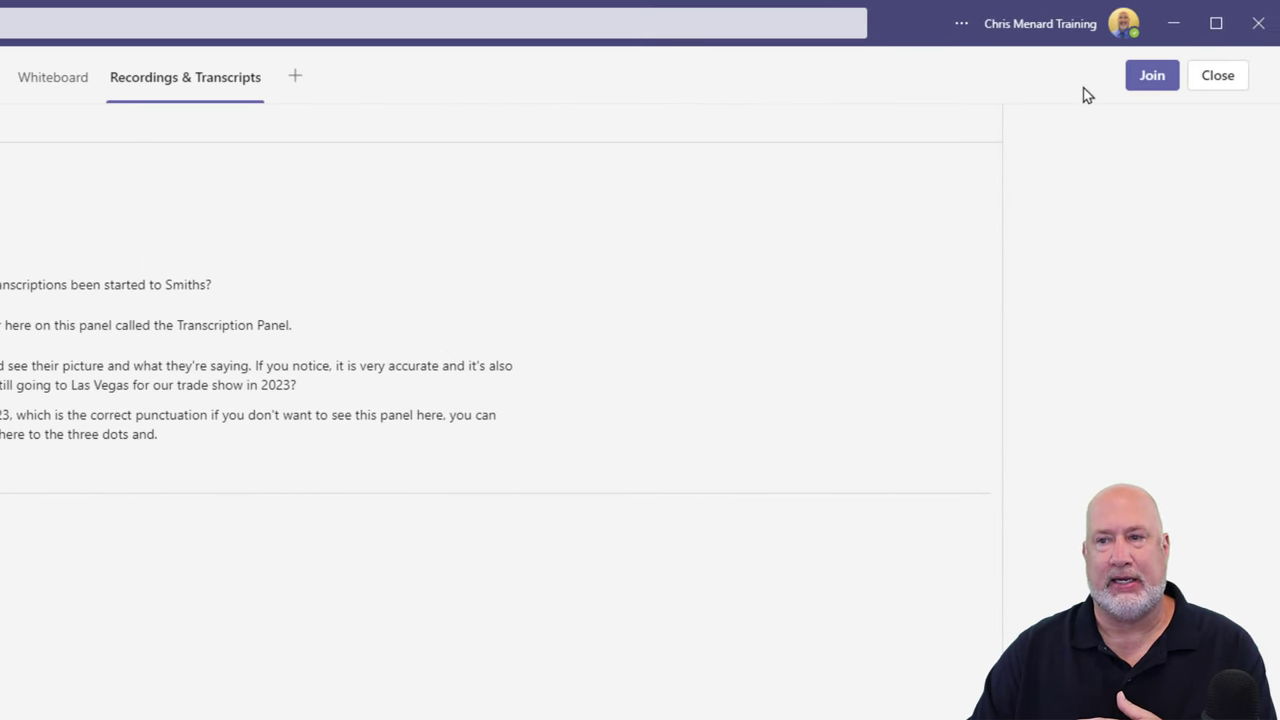
pyautogui.click(1205, 80)
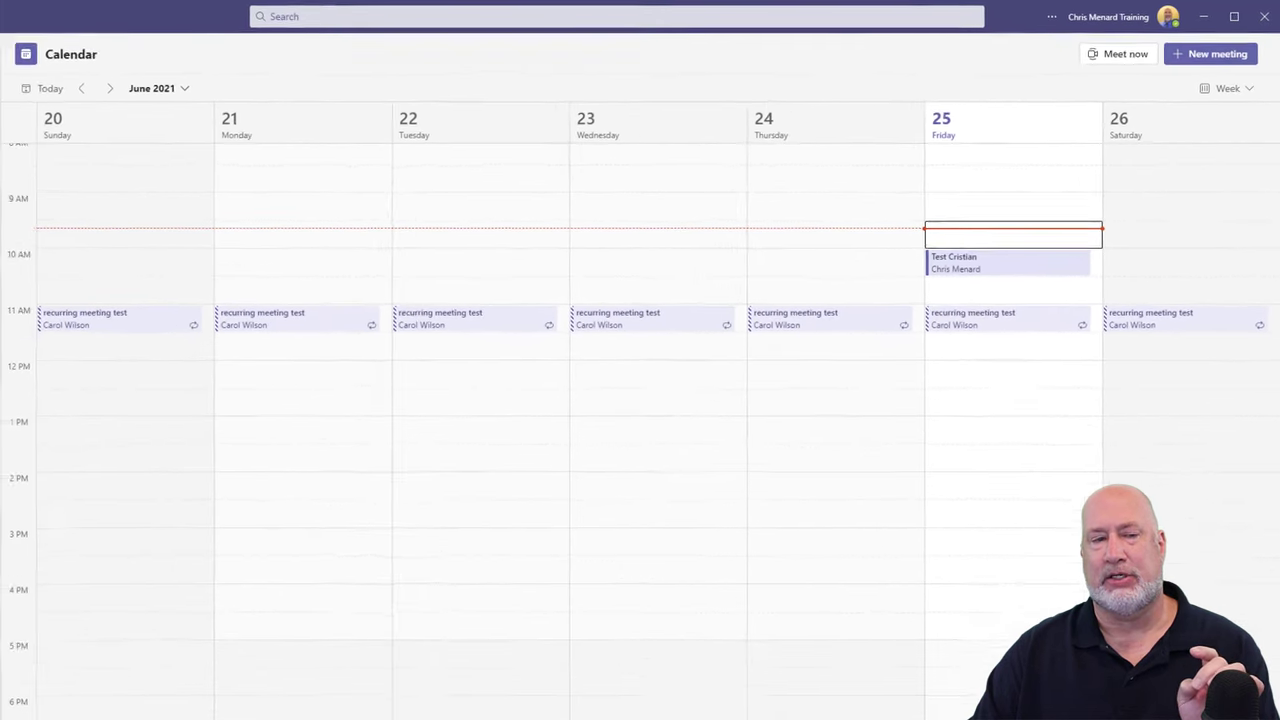
# Step: Start a new meeting and open the list of teams for adding a channel
pyautogui.click(1208, 54)
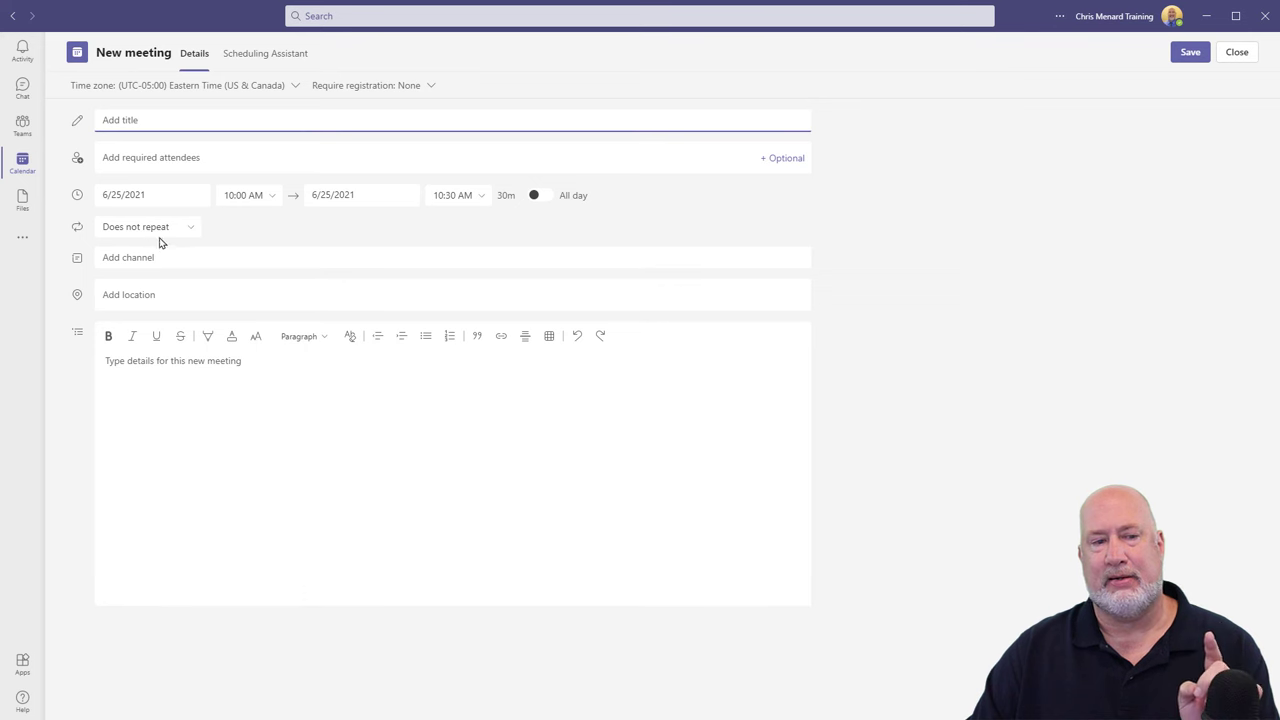
pyautogui.click(162, 257)
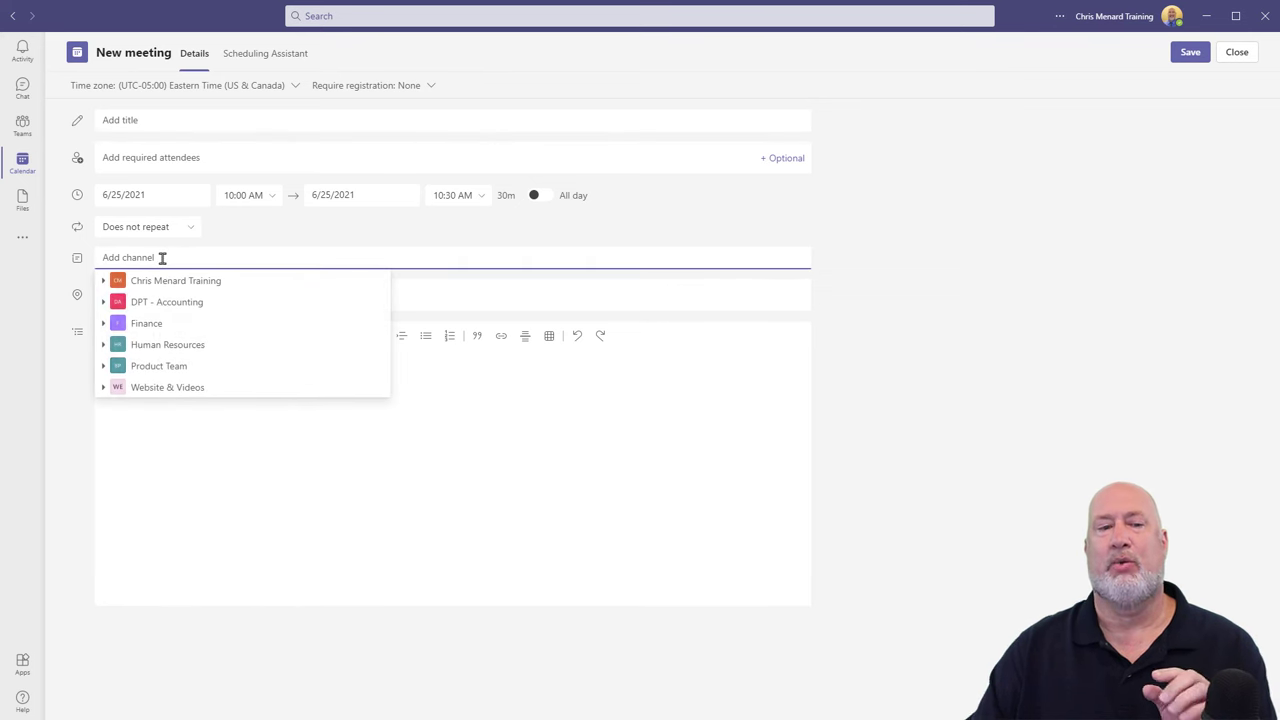